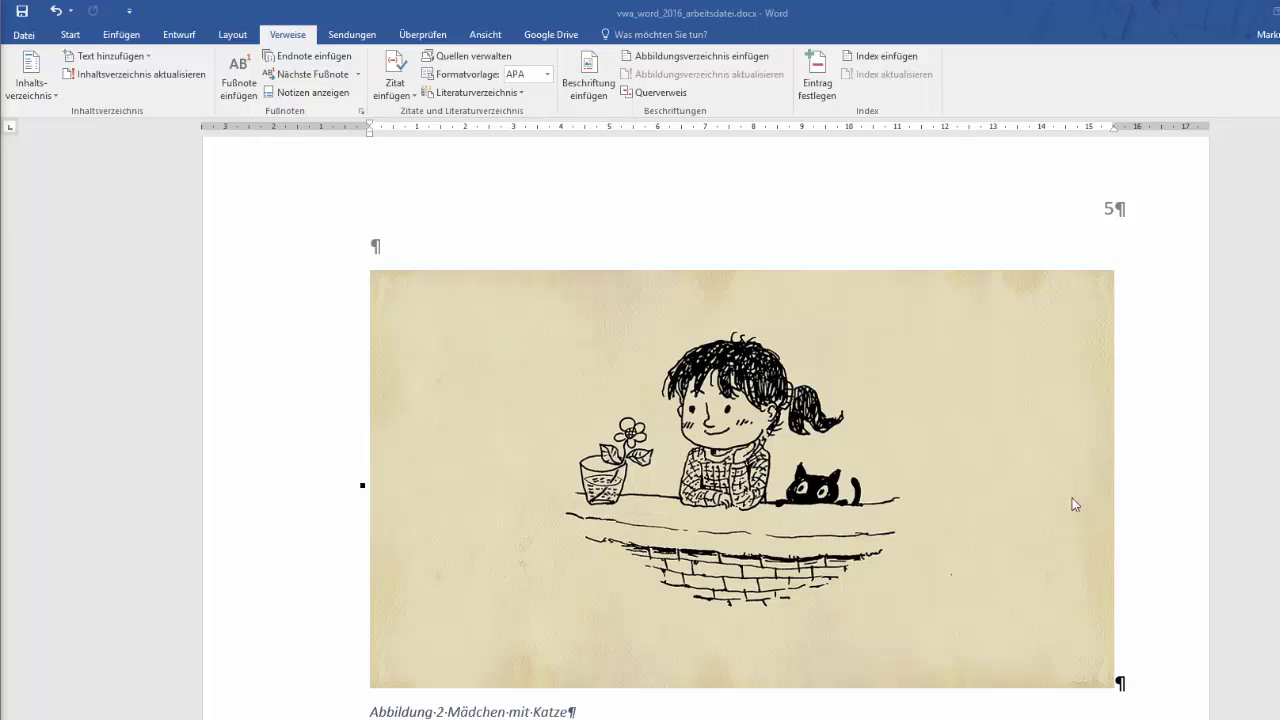
Step: Shrink the girl-with-cat drawing proportionally to about two-thirds of its width
click(836, 488)
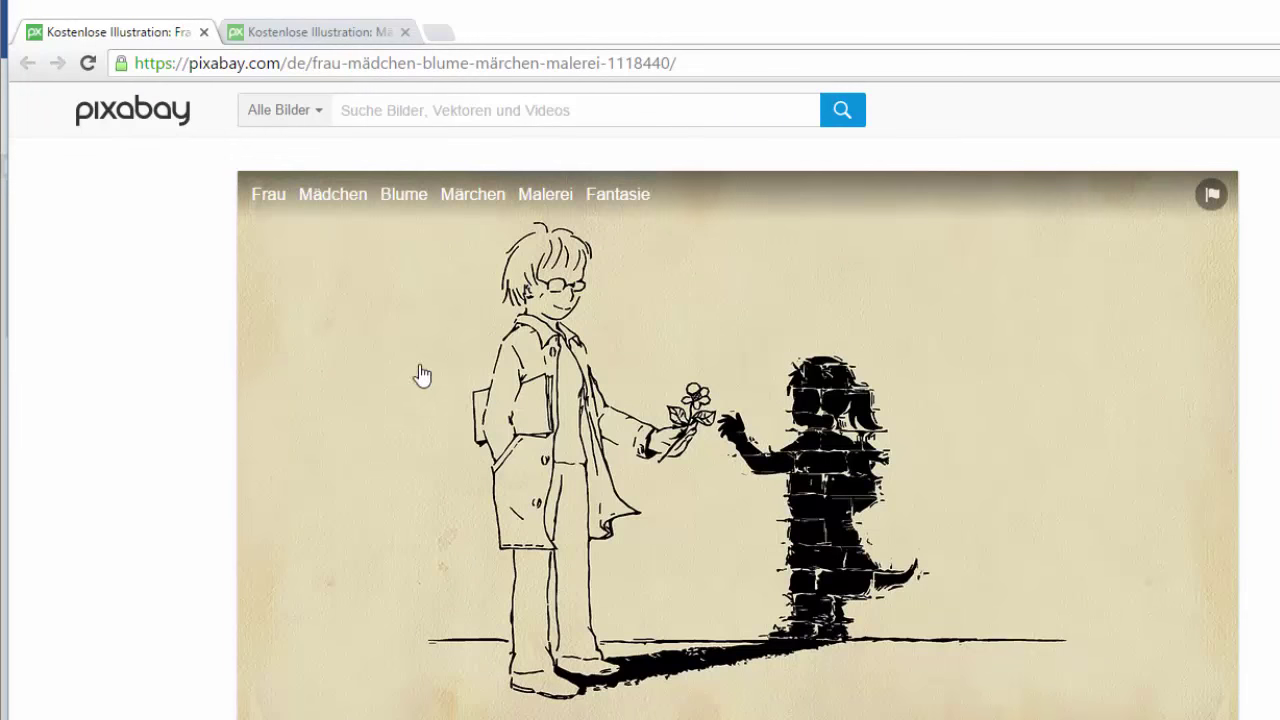
click(346, 38)
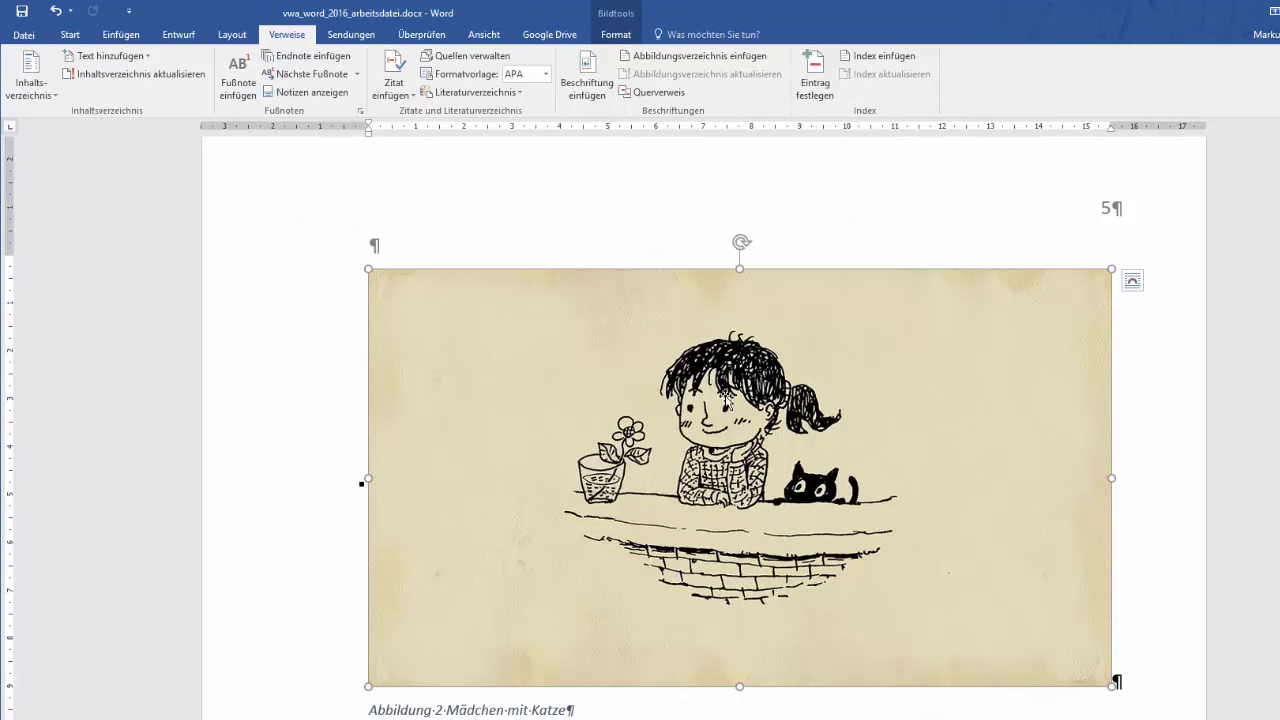
click(463, 698)
click(645, 558)
drag(368, 270, 499, 425)
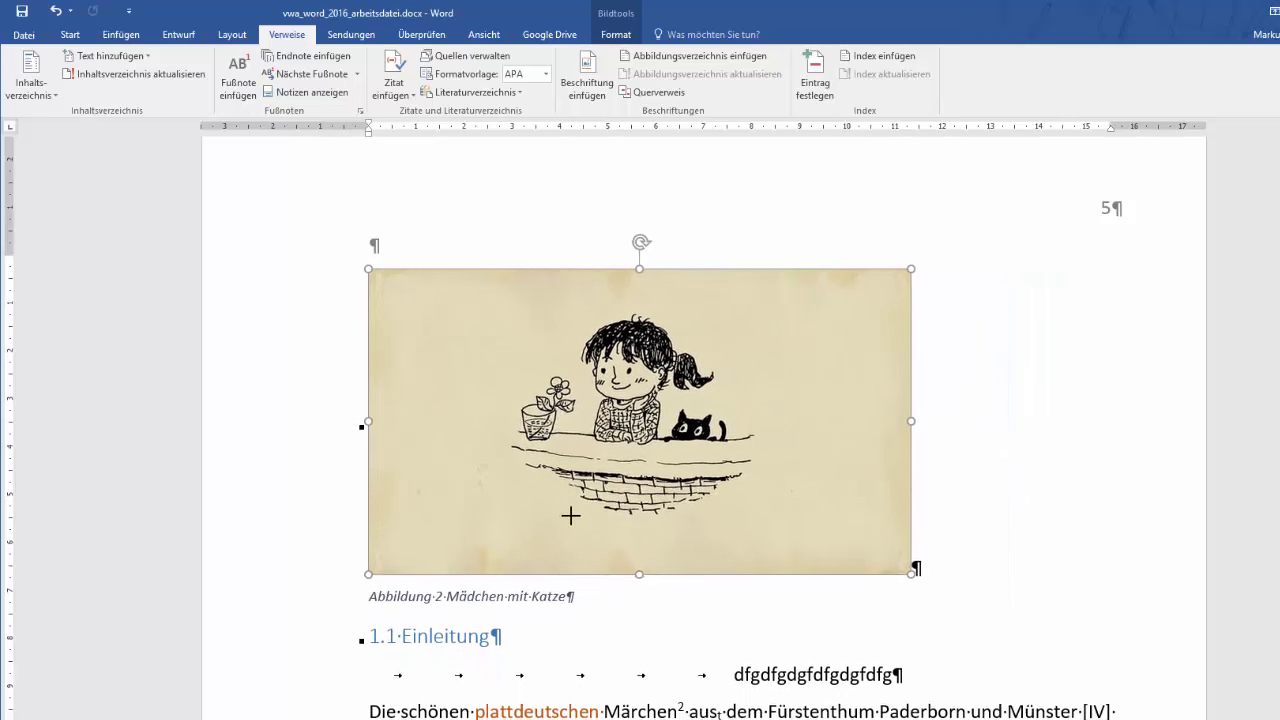
drag(499, 425, 571, 520)
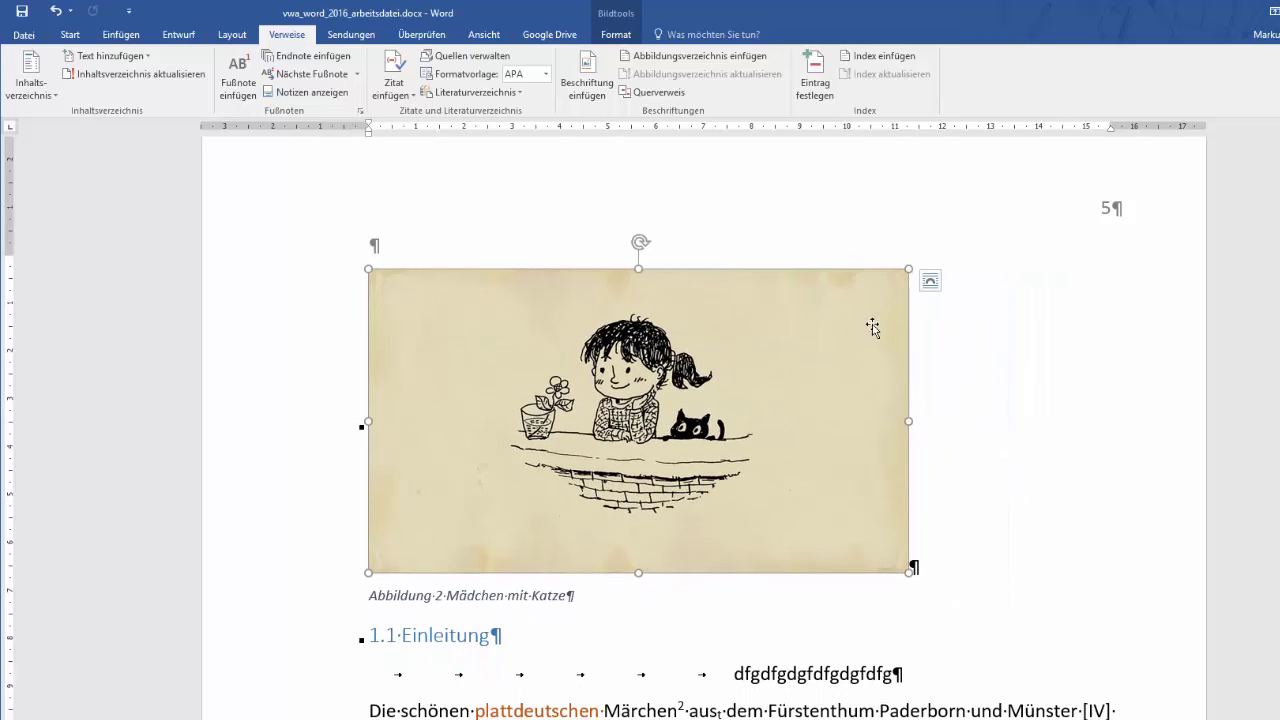
Step: Crop the drawing's empty top, left, right and bottom edges tight around the girl, cat and wall
right_click(838, 331)
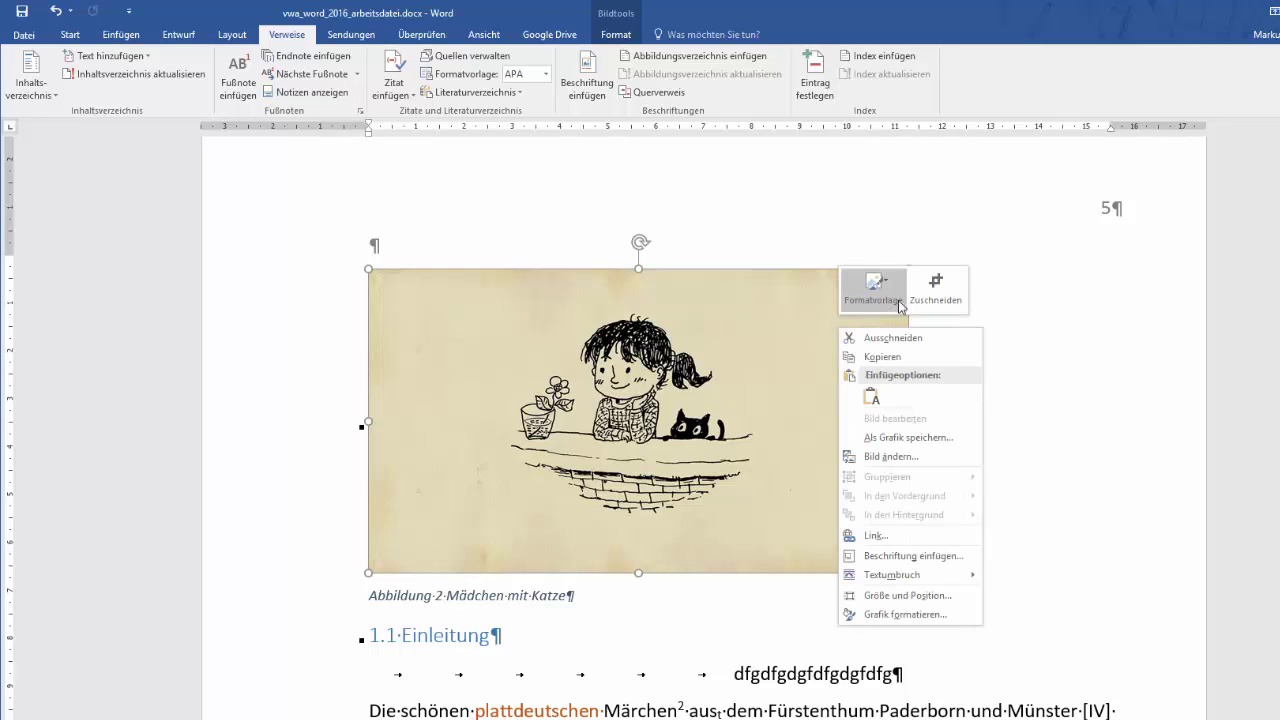
click(943, 288)
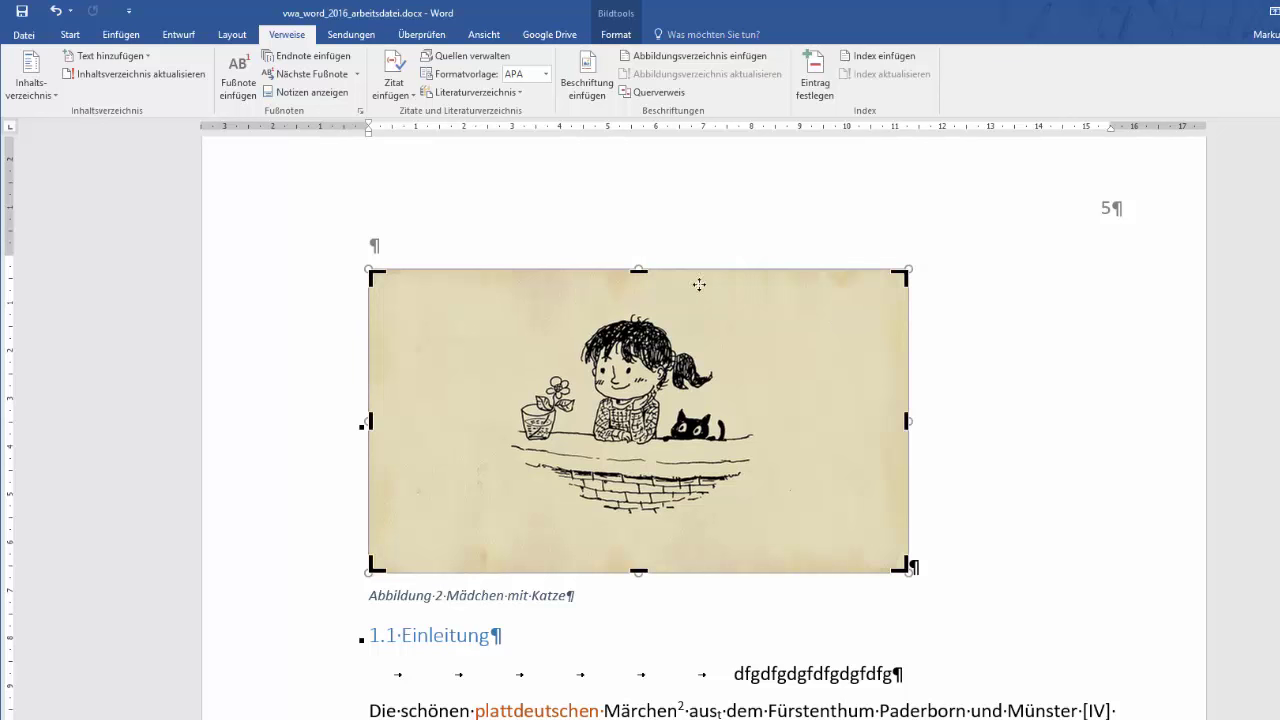
drag(630, 270, 632, 308)
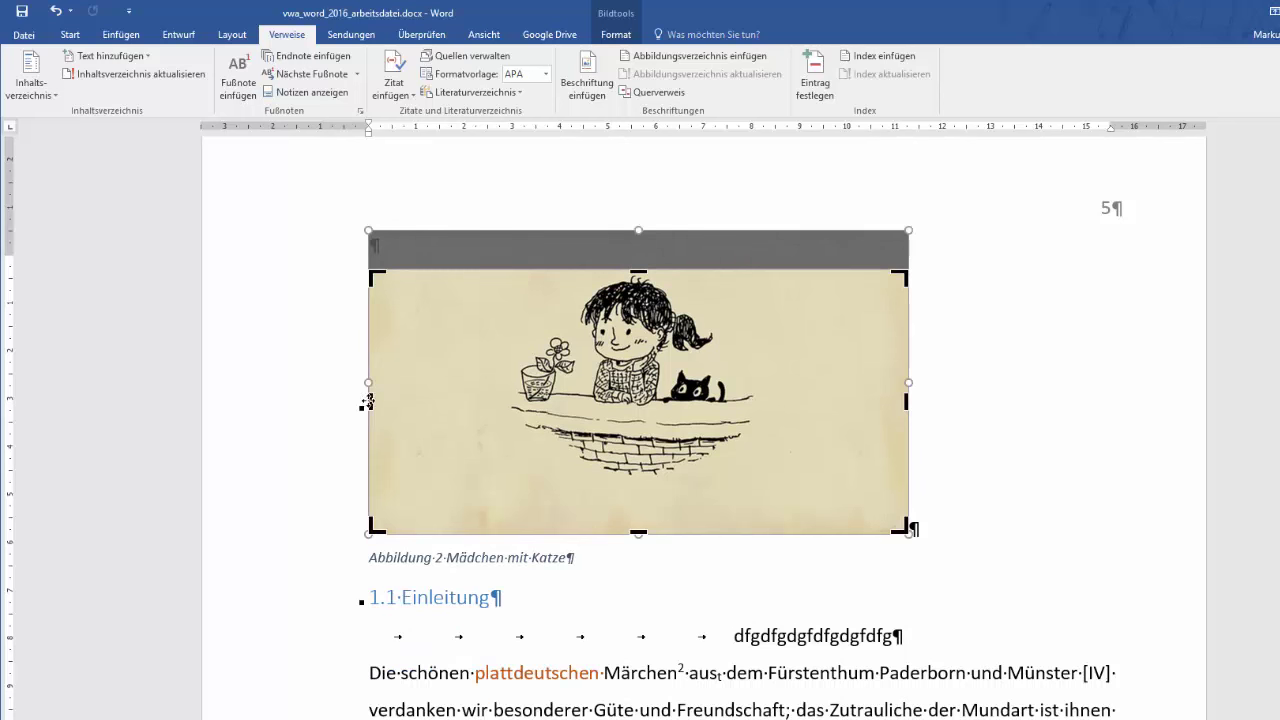
drag(370, 401, 500, 401)
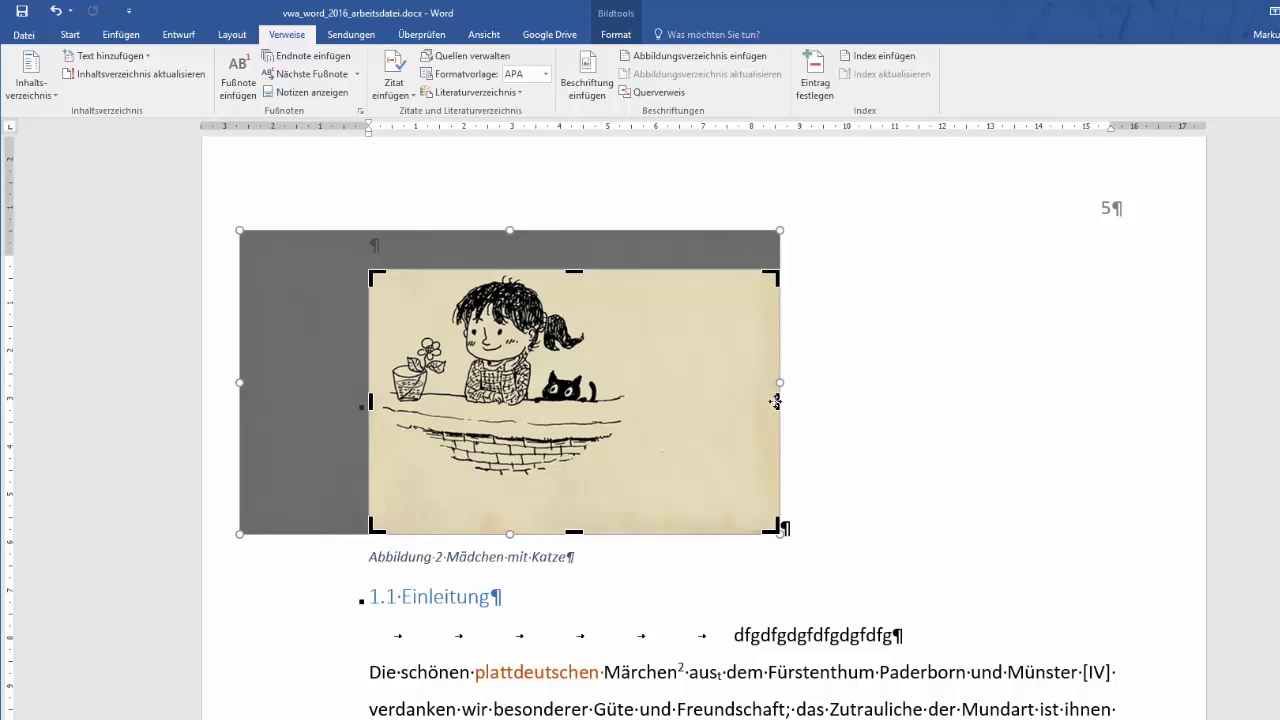
drag(775, 401, 640, 401)
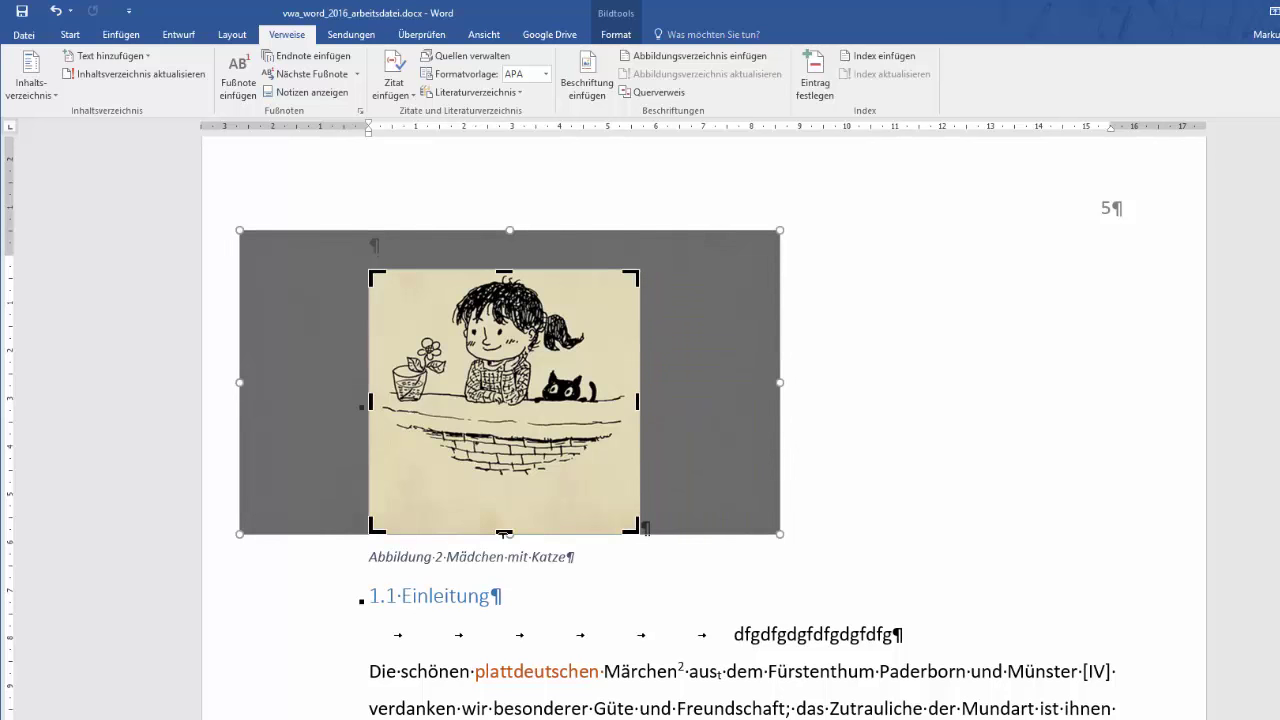
drag(504, 533, 504, 488)
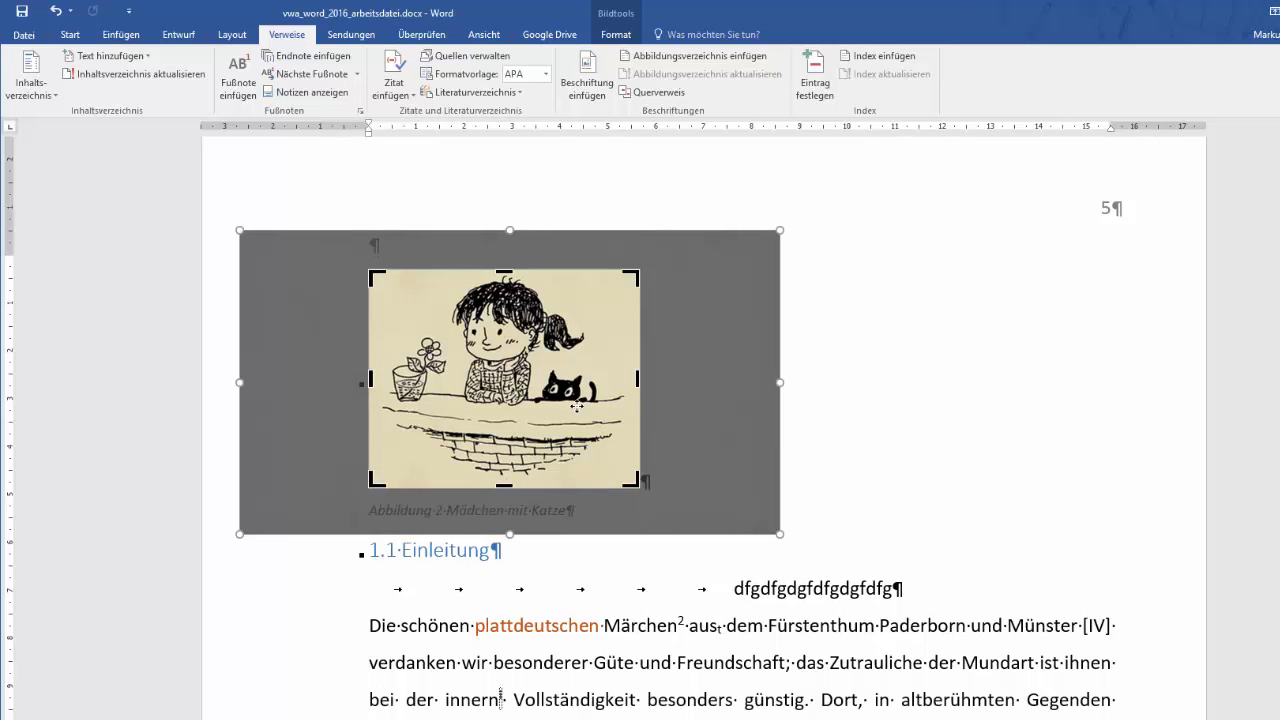
key(Escape)
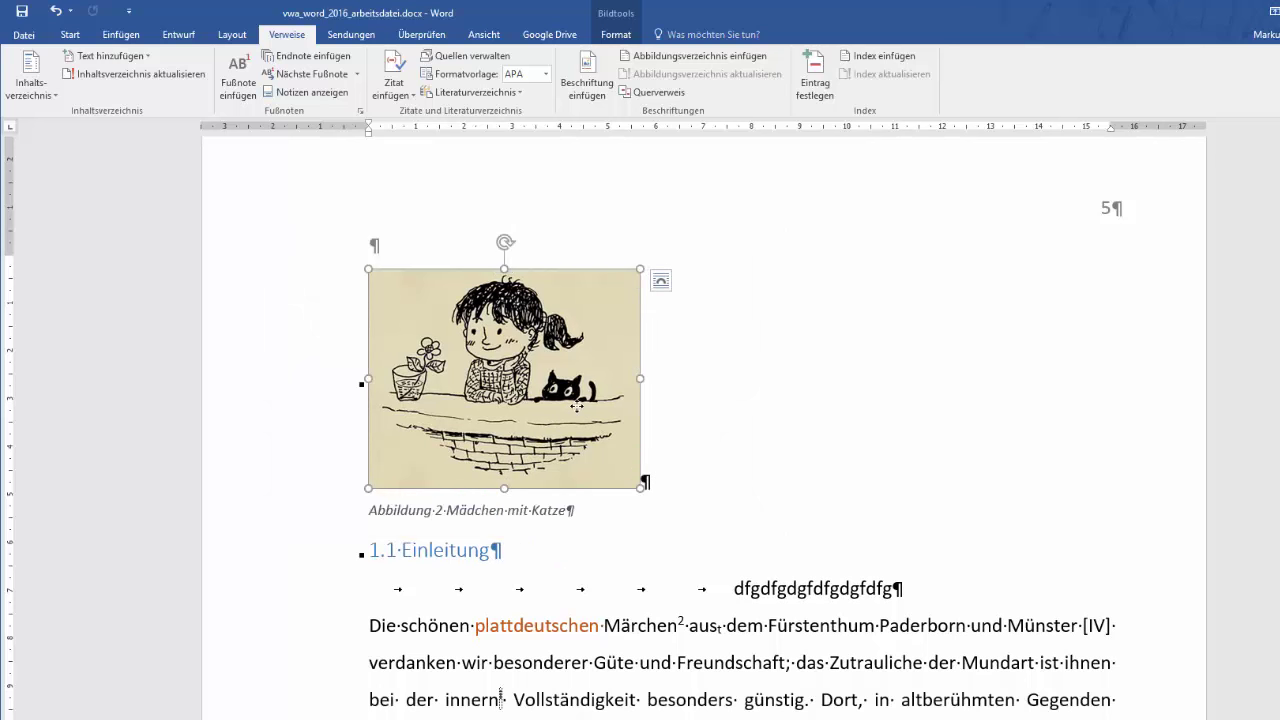
right_click(495, 380)
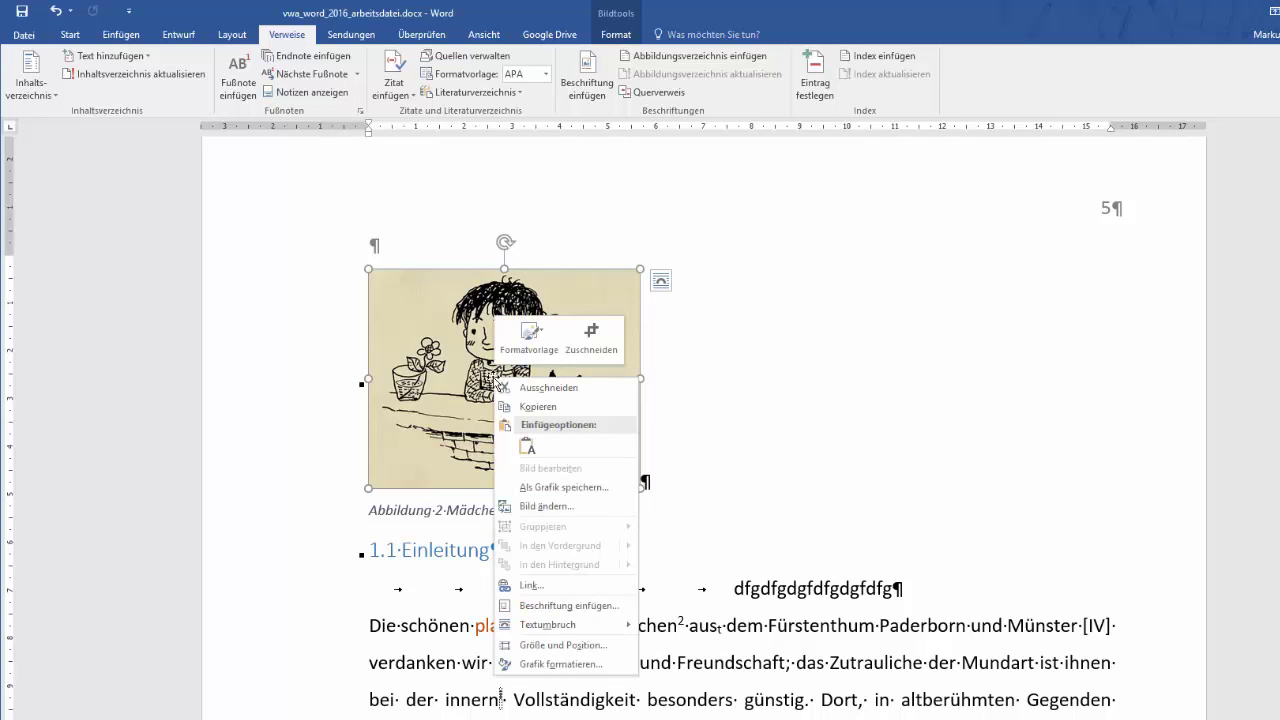
Step: Set the drawing's text wrapping to Passend in the Größe und Position dialog
click(556, 645)
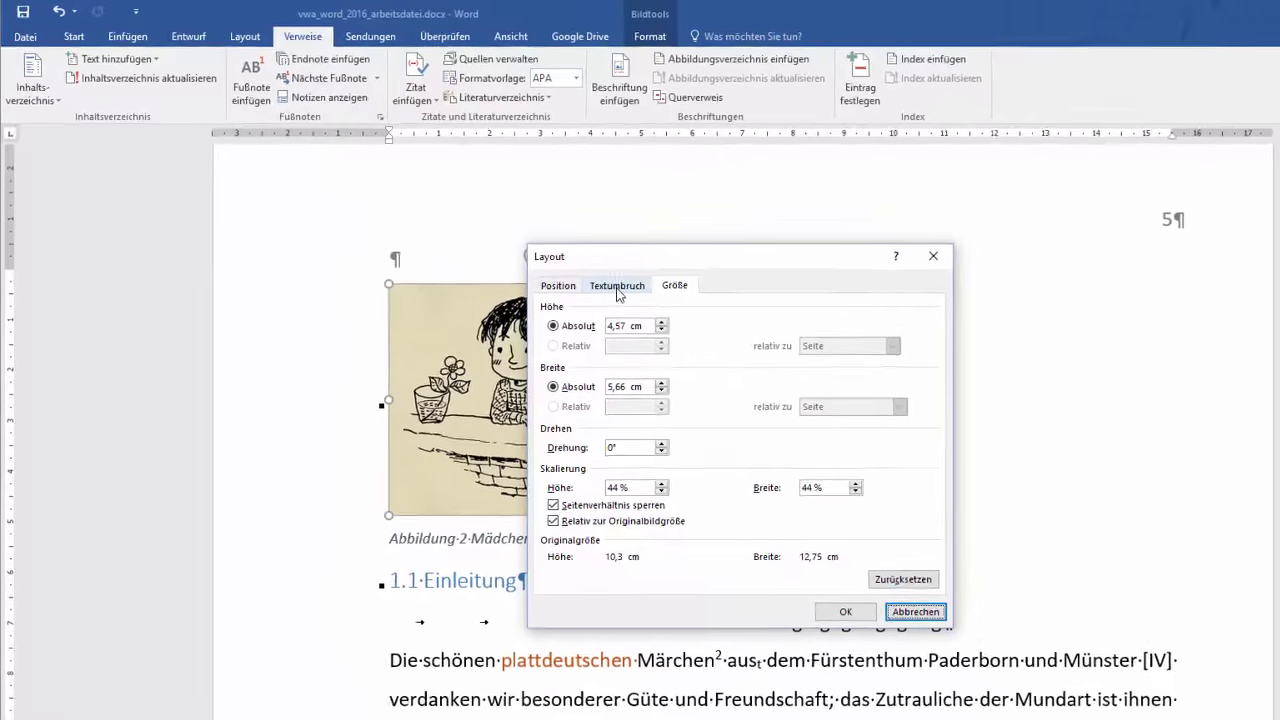
click(617, 287)
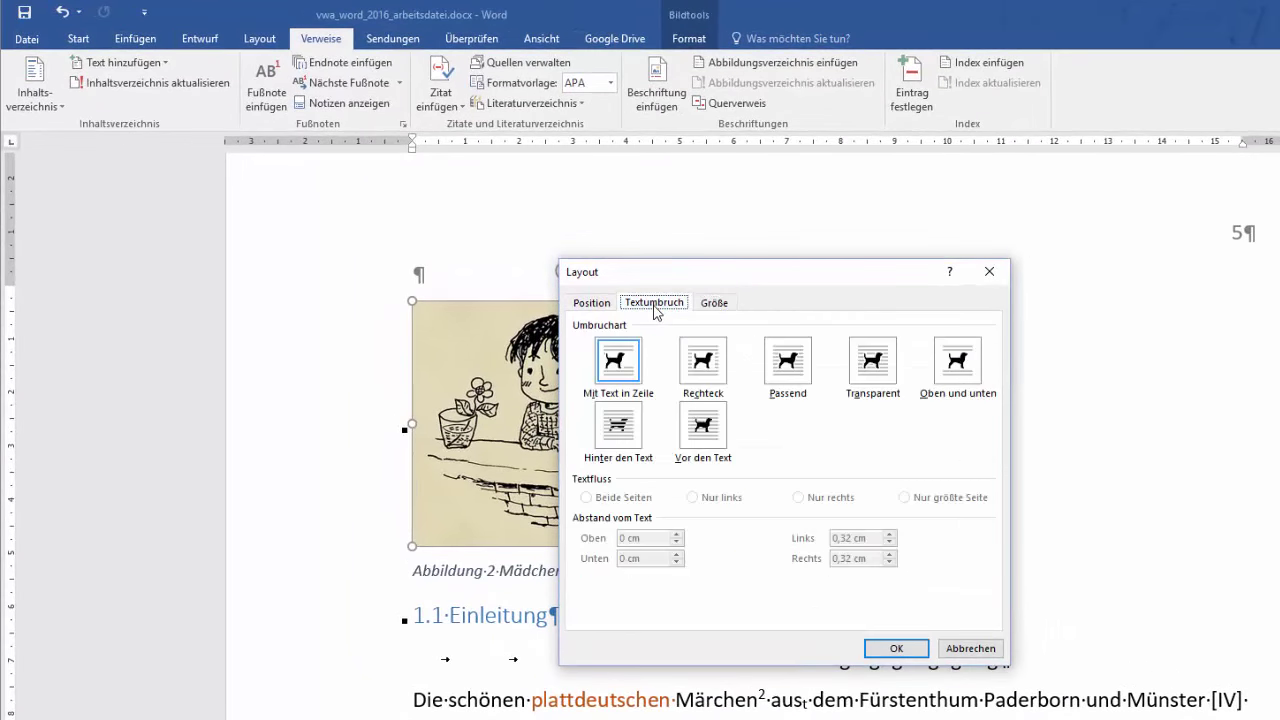
click(784, 368)
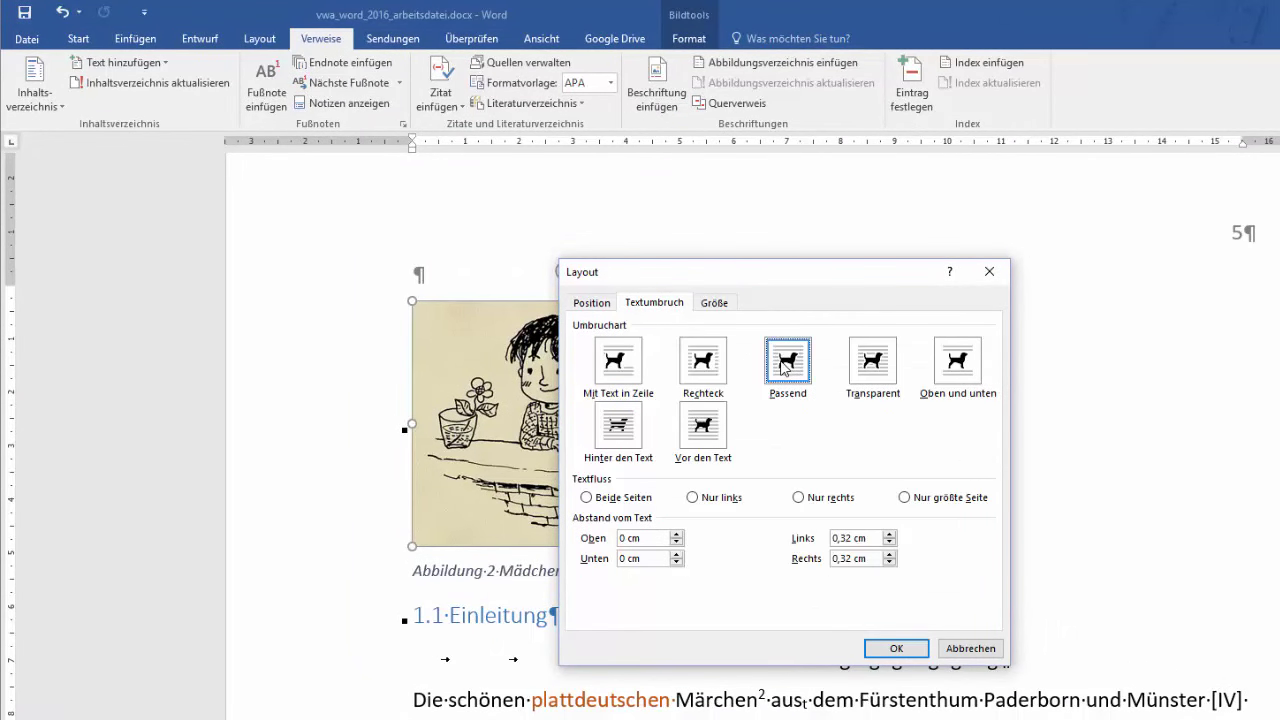
click(896, 648)
scroll(826, 571, up, 3)
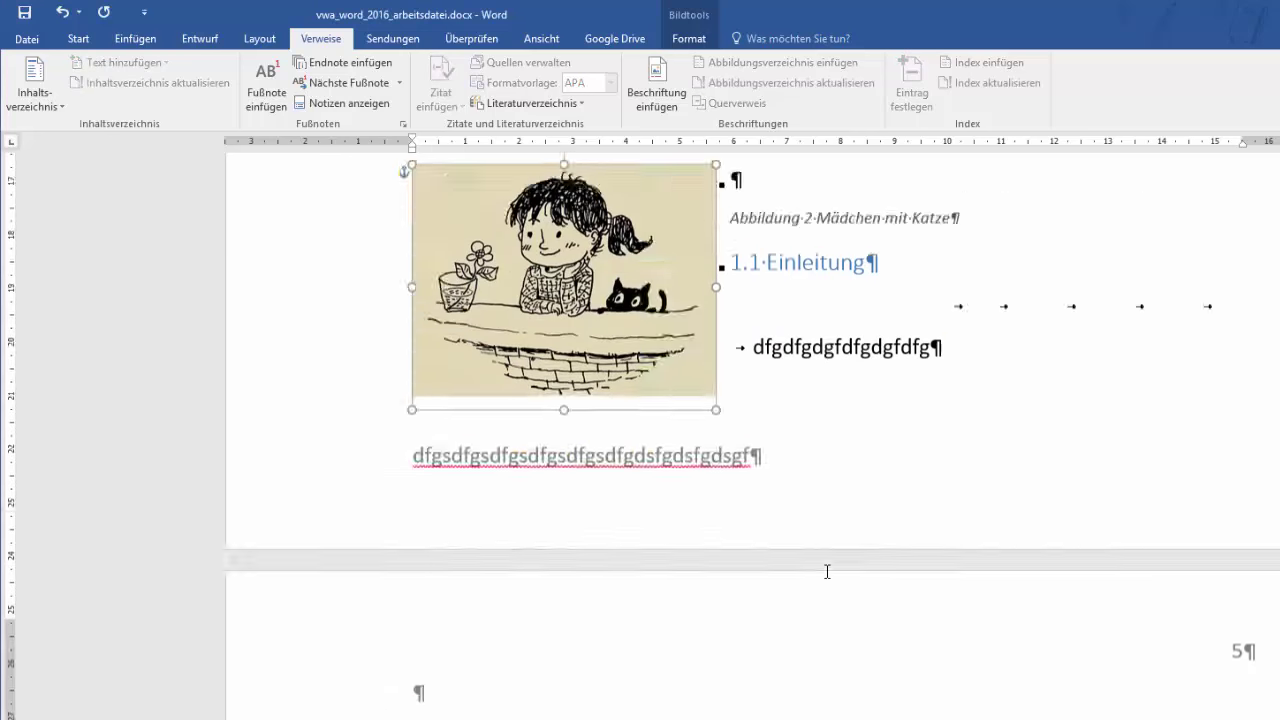
Step: Move the drawing to the yellow paragraph's right side, then cut it (Ausschneiden)
scroll(826, 571, up, 2)
drag(557, 525, 695, 556)
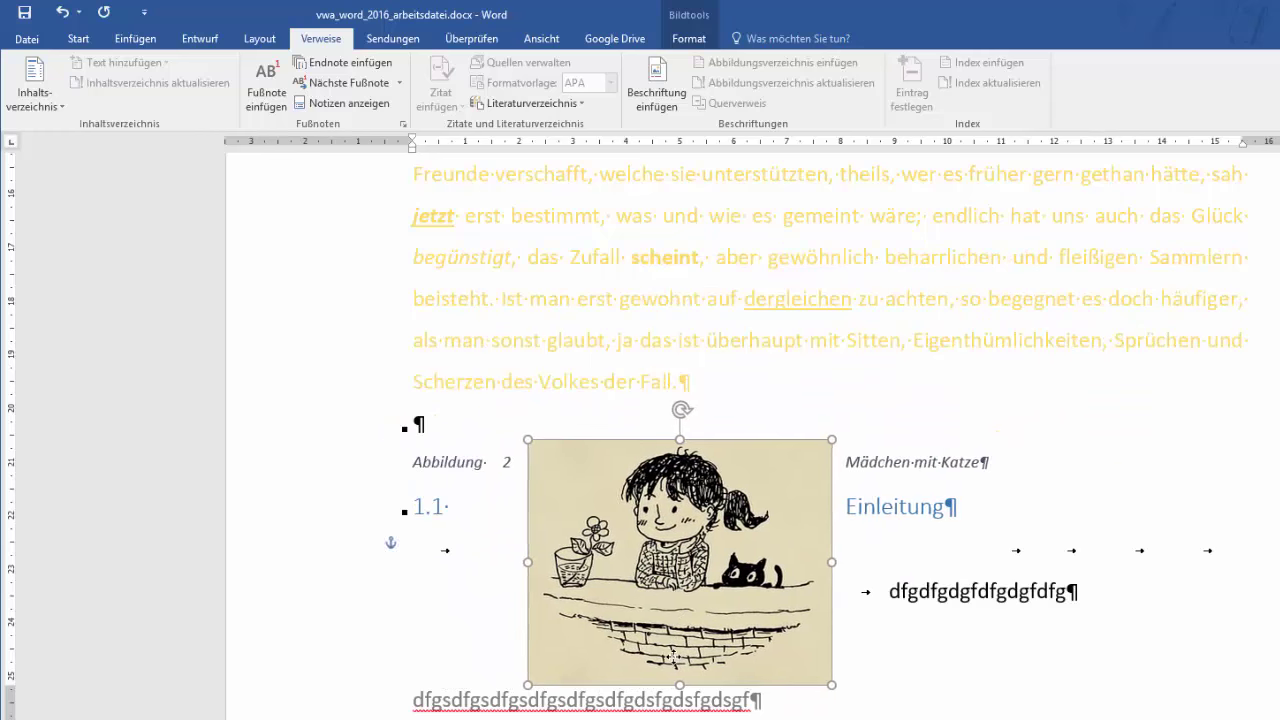
mouse_move(695, 556)
mouse_down()
mouse_move(802, 399)
mouse_move(888, 356)
mouse_move(776, 411)
mouse_up()
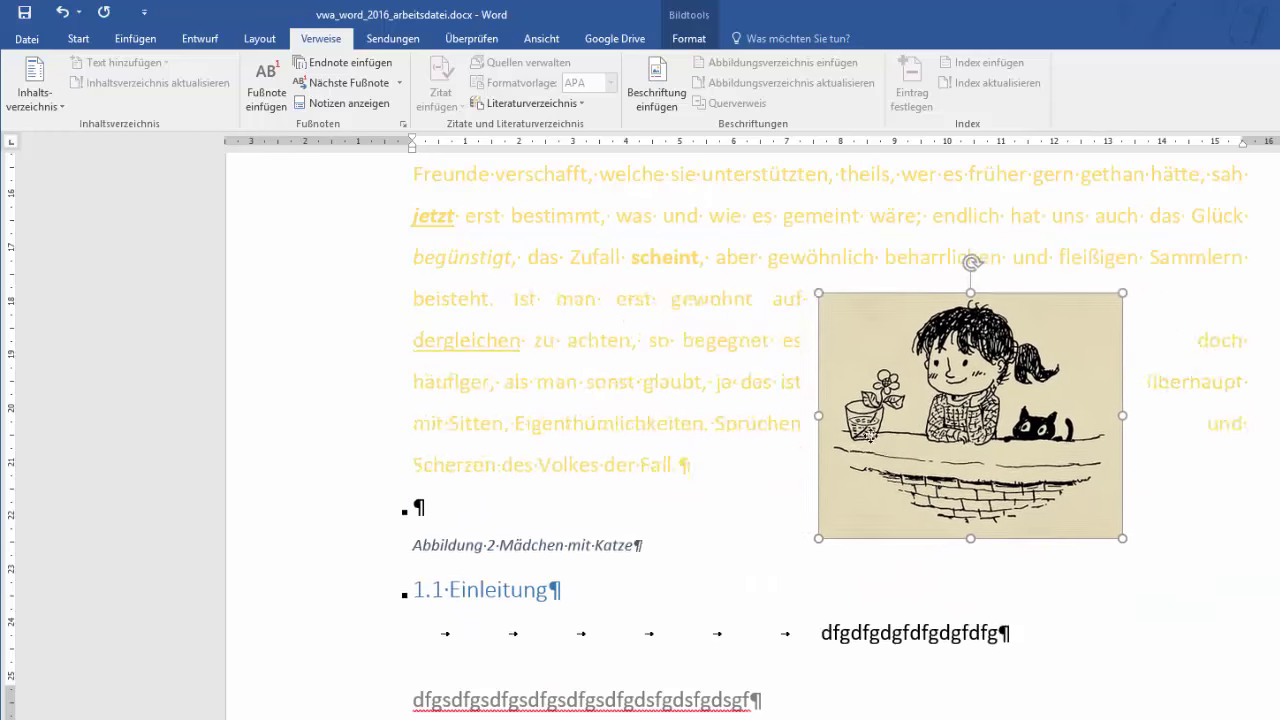
drag(776, 411, 827, 453)
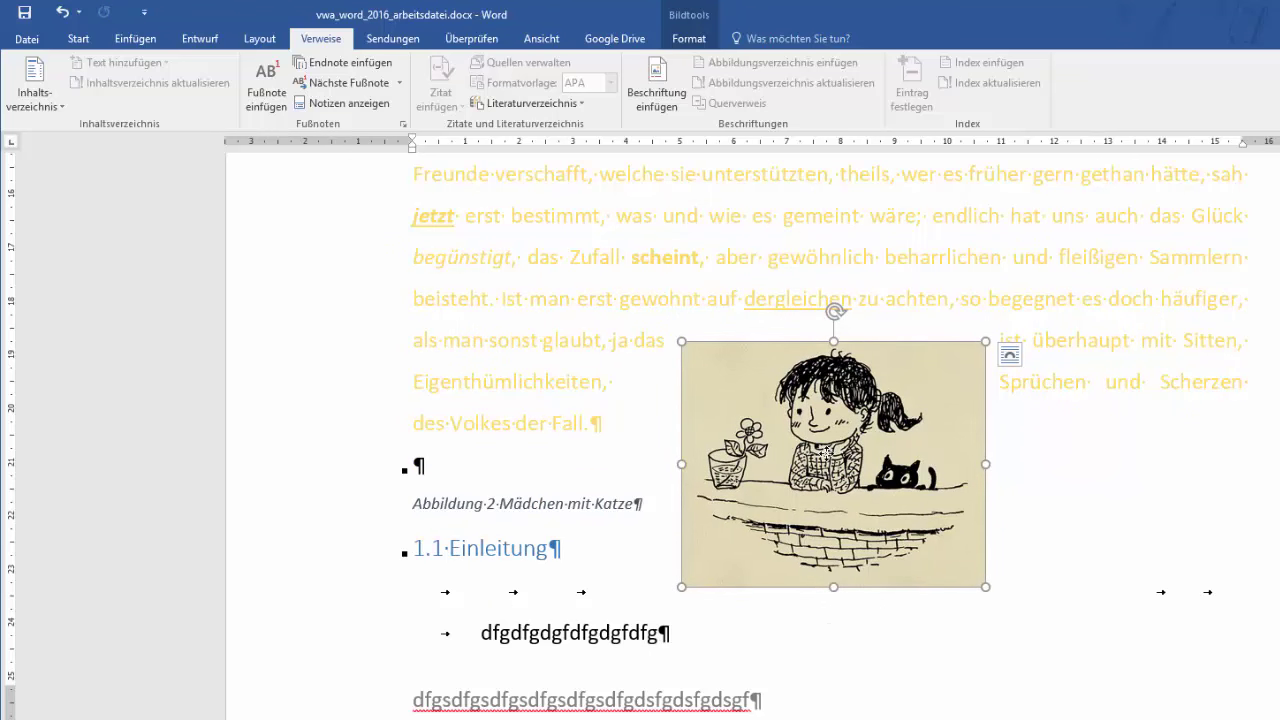
right_click(827, 454)
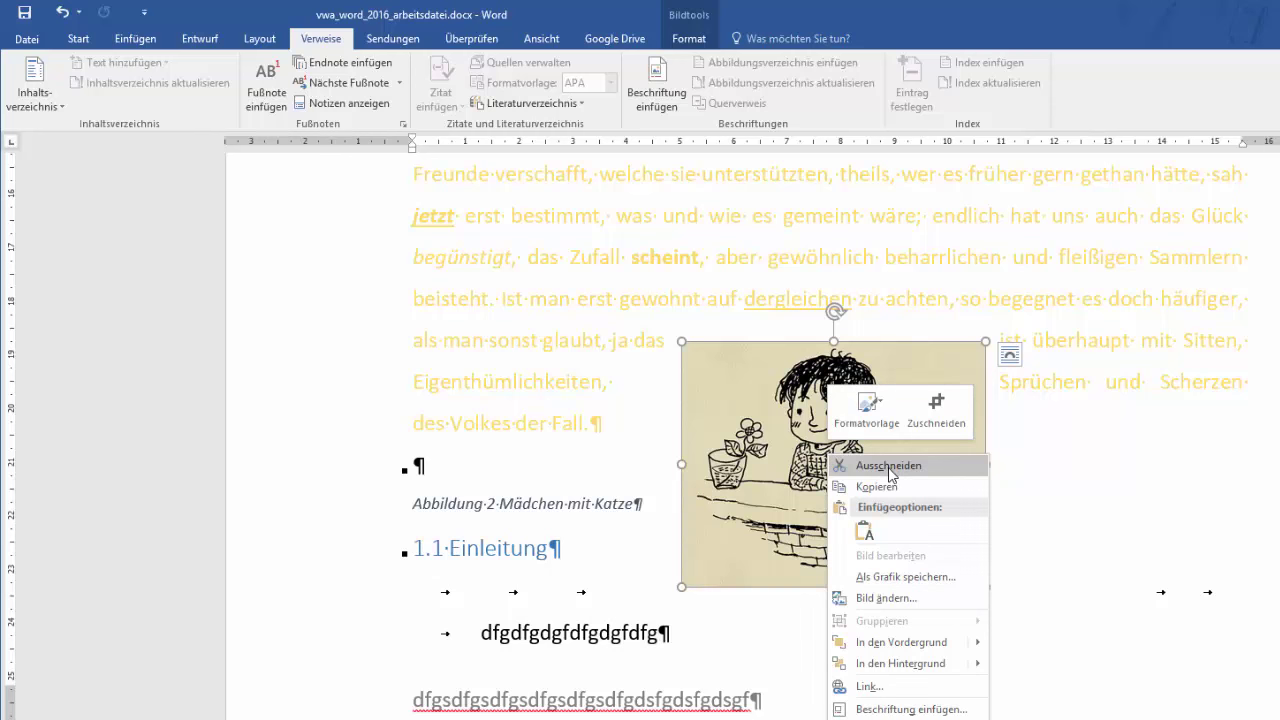
click(870, 464)
Step: Paste the cut drawing into the page 5 paragraph using Einfügeoptionen
scroll(889, 468, down, 5)
scroll(890, 474, down, 2)
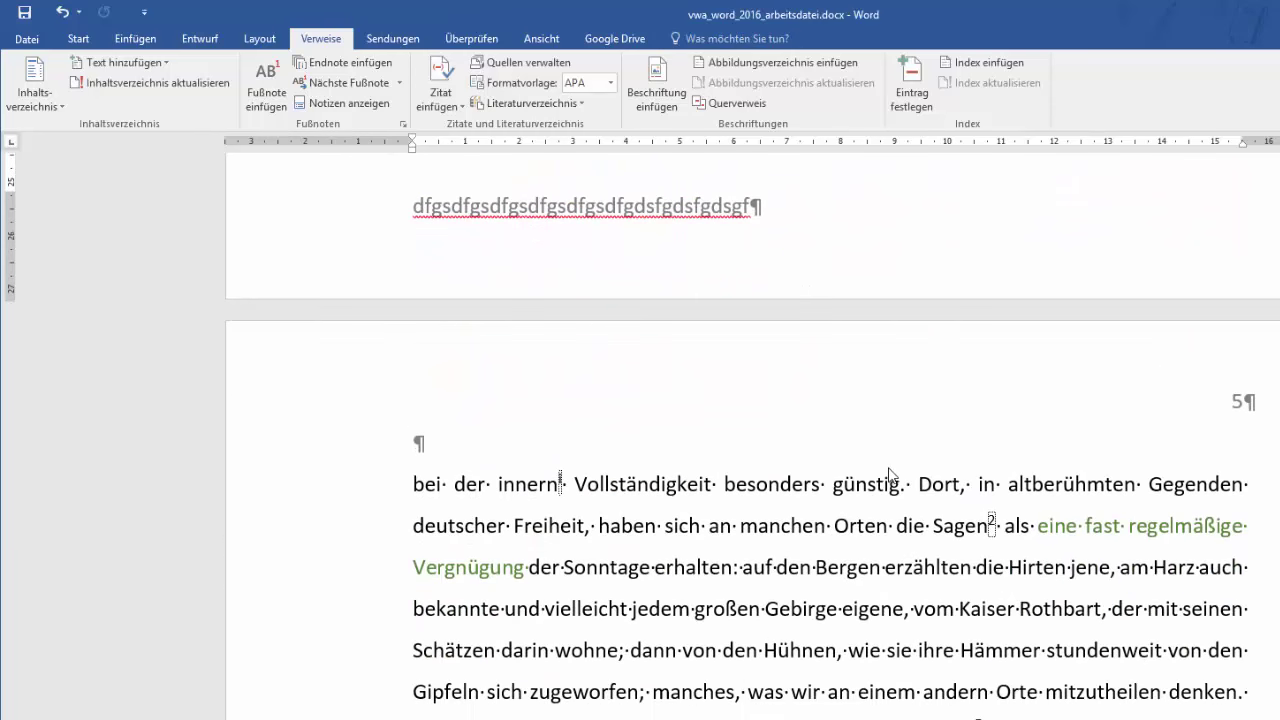
click(703, 659)
right_click(703, 659)
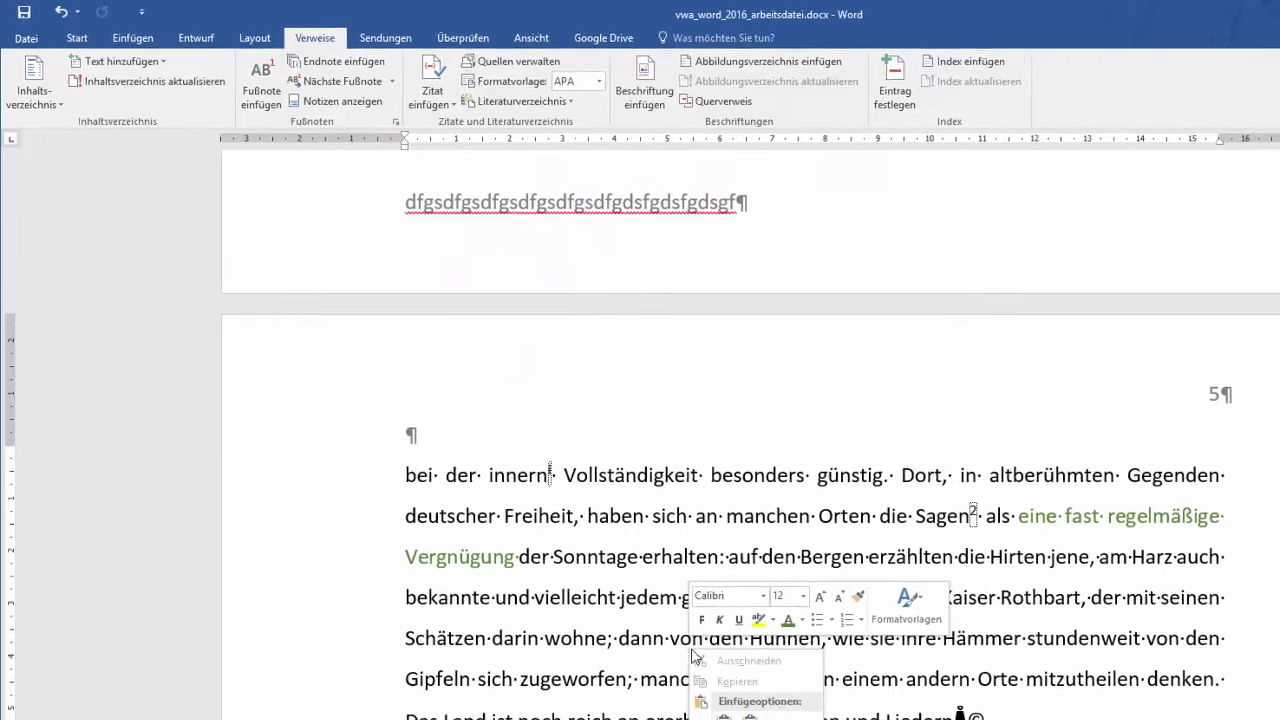
click(686, 680)
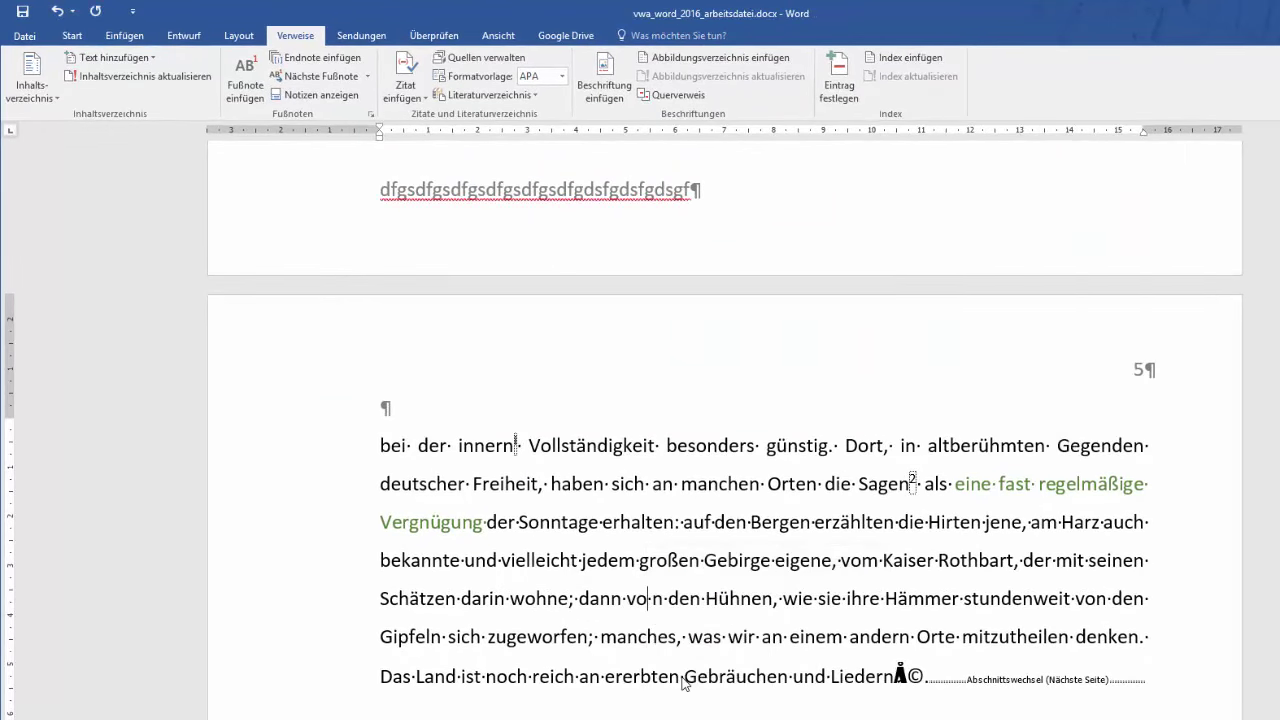
Step: Drag the pasted drawing up into position within the page 5 paragraph text
scroll(794, 586, up, 10)
scroll(794, 586, down, 3)
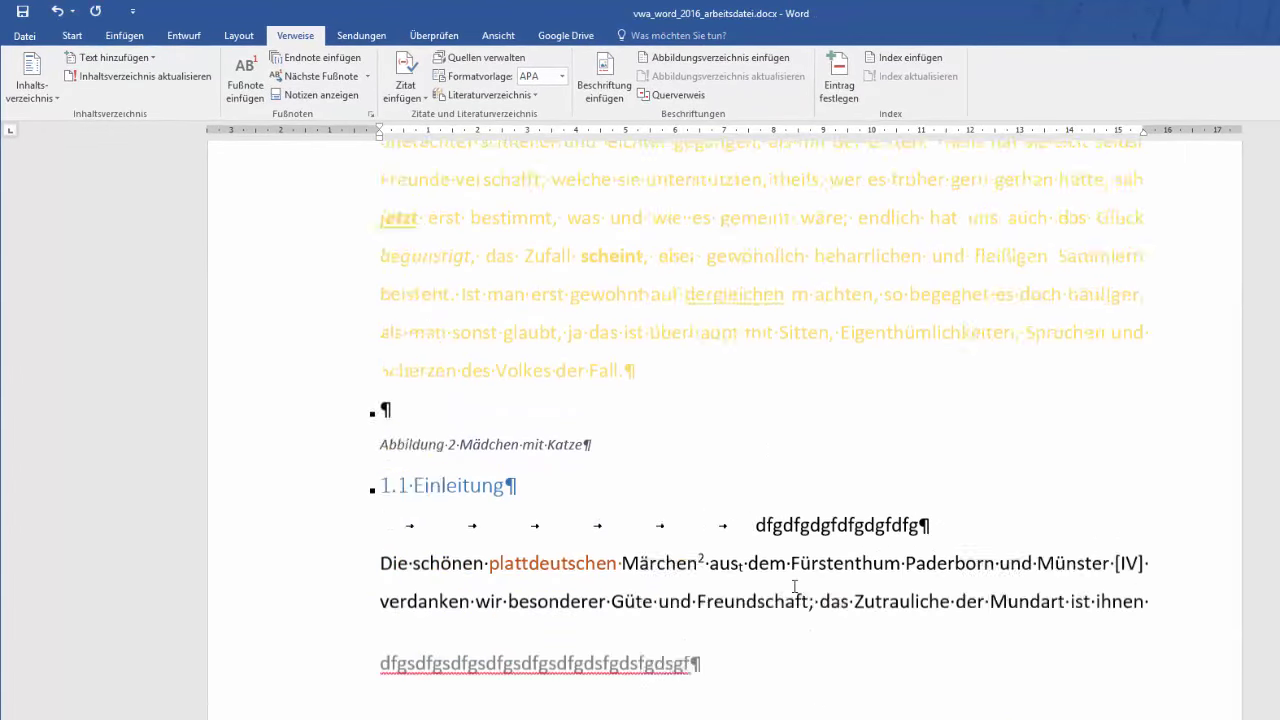
scroll(794, 586, down, 10)
scroll(794, 586, down, 5)
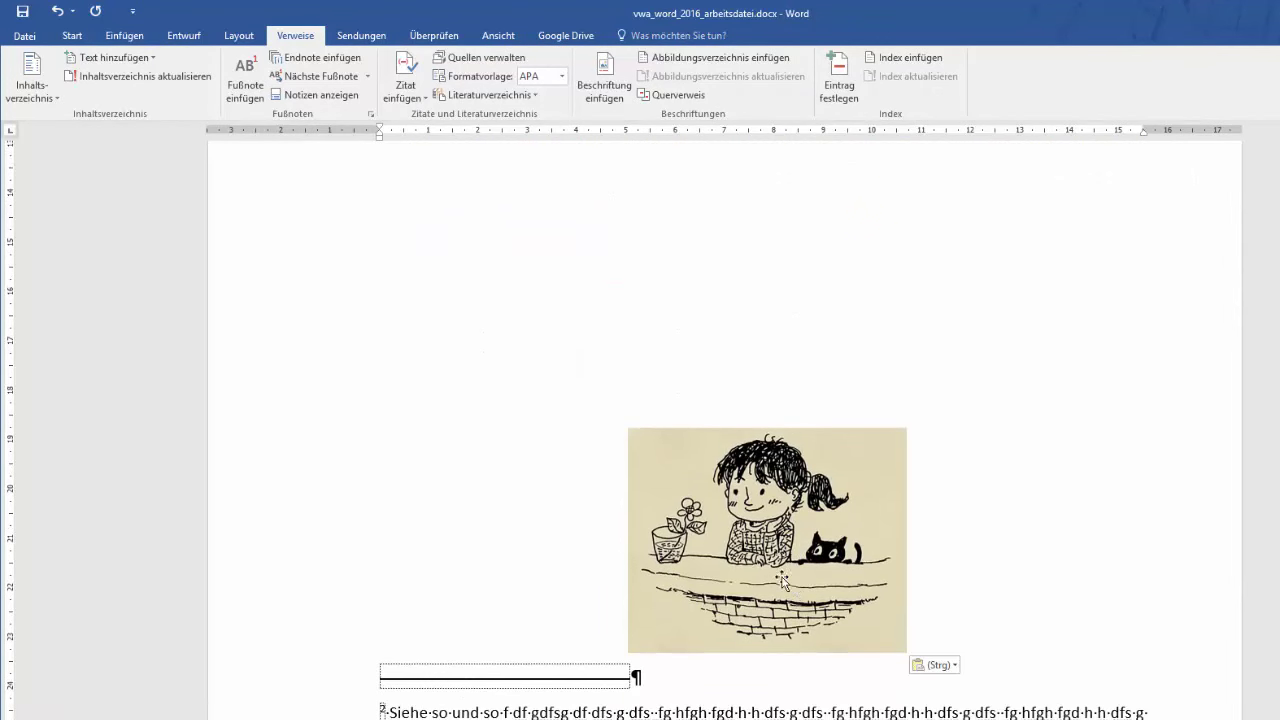
drag(752, 562, 740, 290)
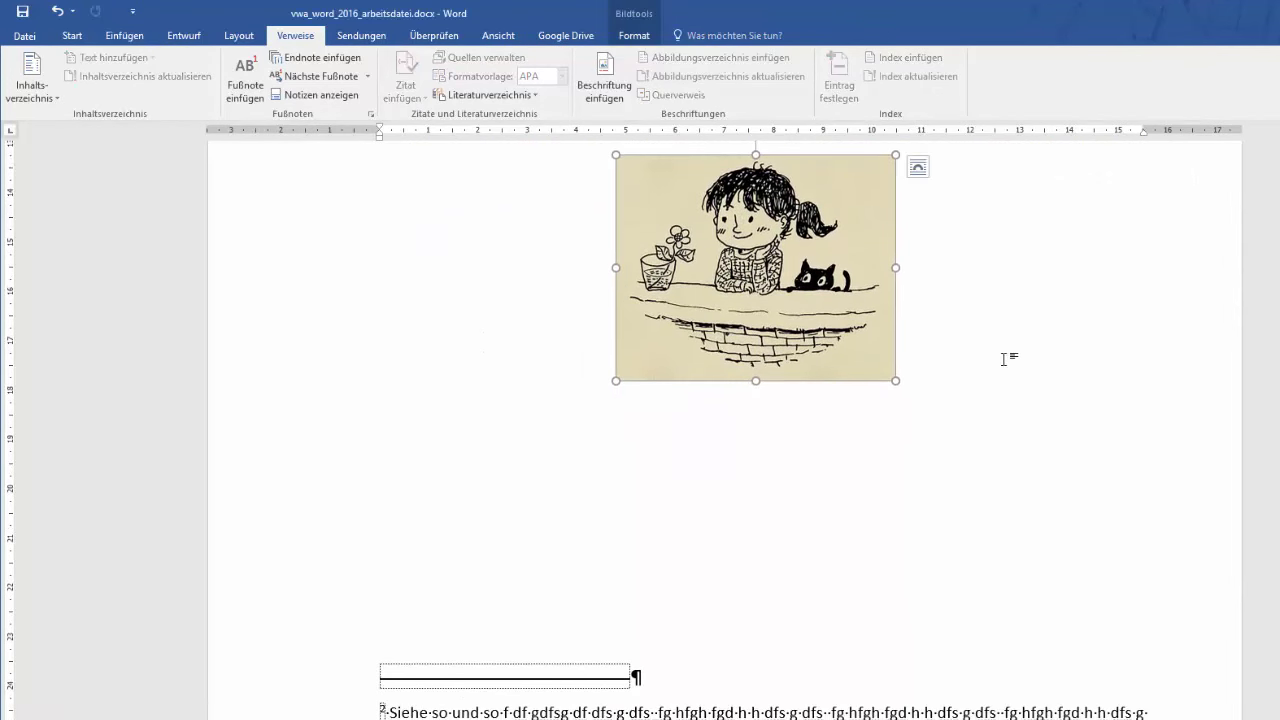
scroll(1006, 357, up, 5)
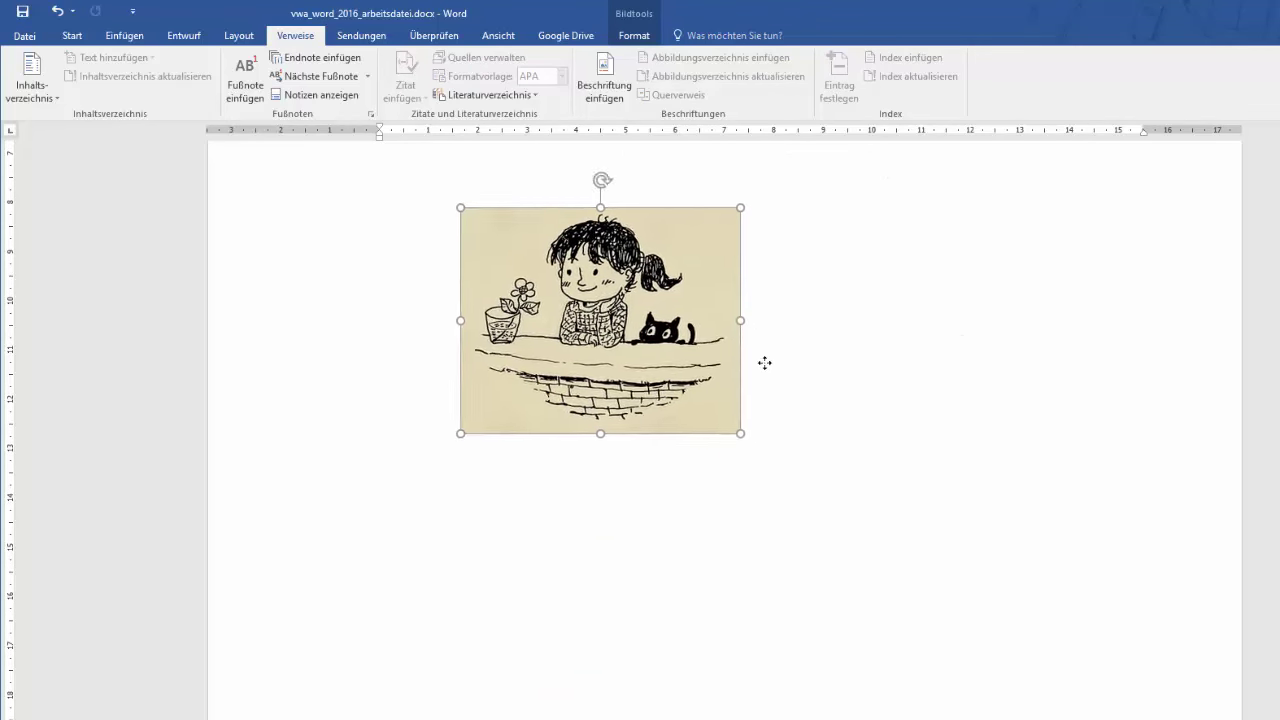
drag(766, 363, 844, 344)
scroll(1068, 372, up, 7)
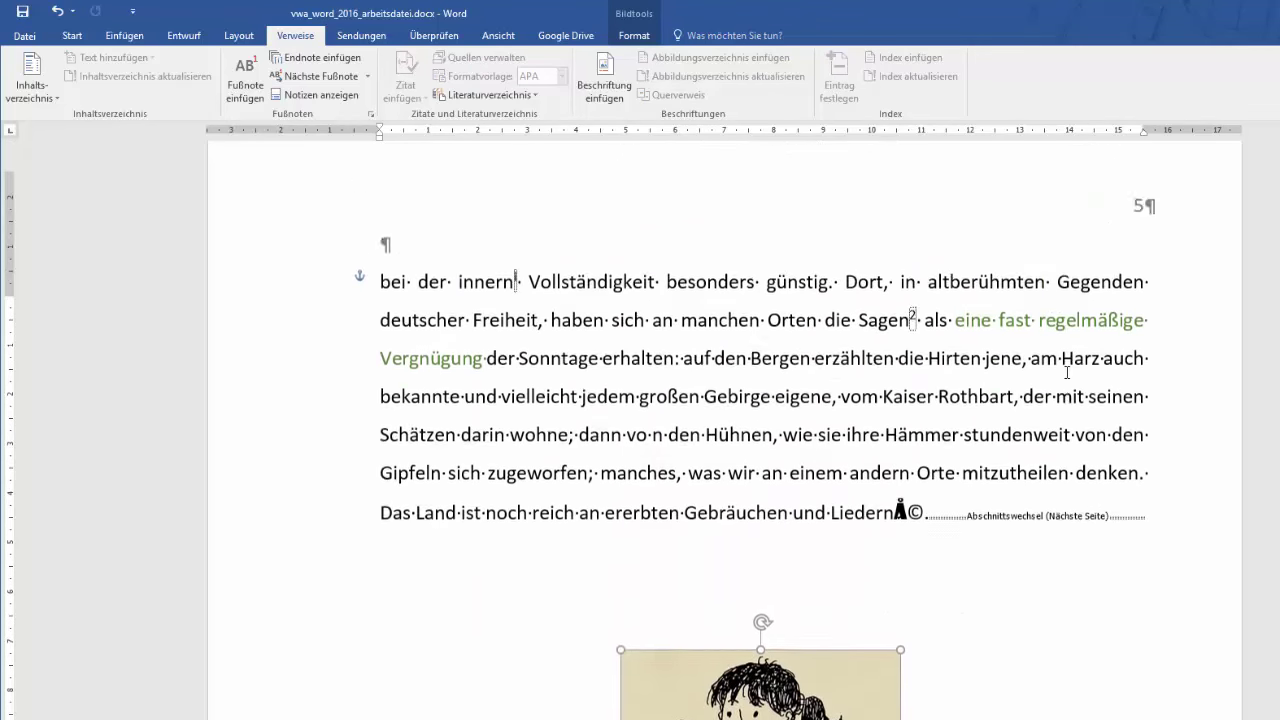
mouse_move(712, 644)
mouse_down()
mouse_move(679, 637)
mouse_move(655, 578)
mouse_up()
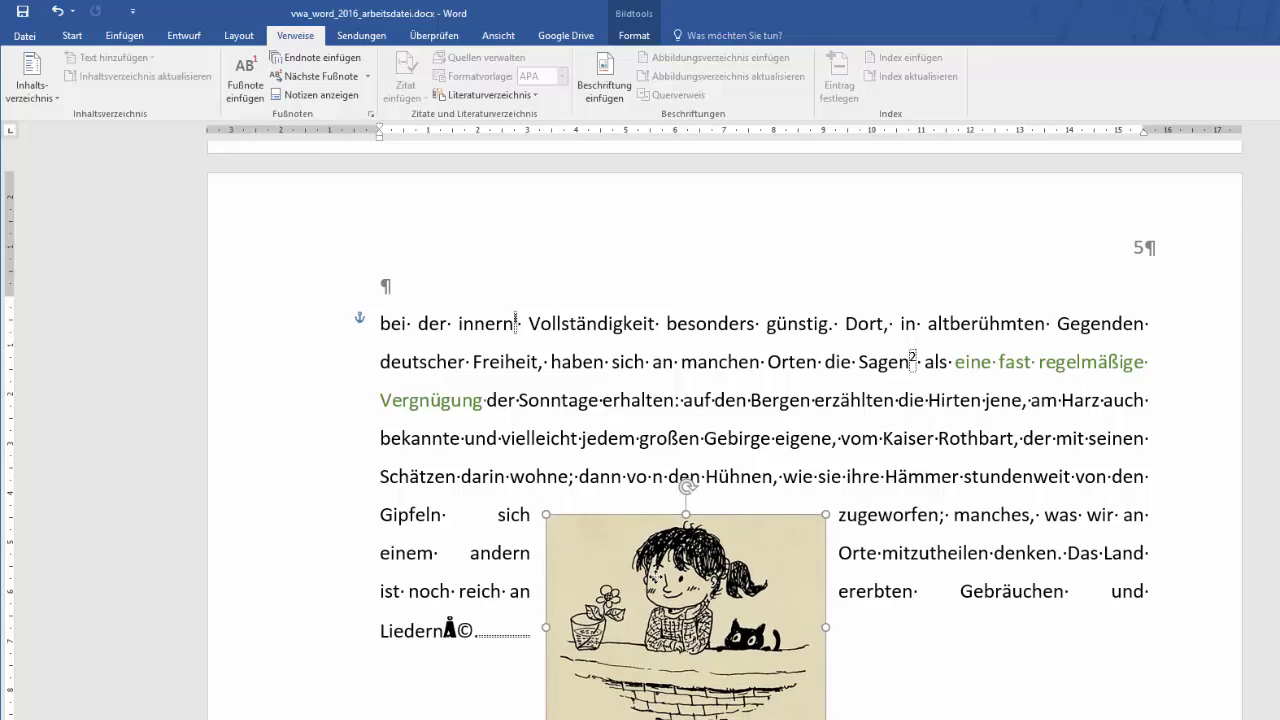